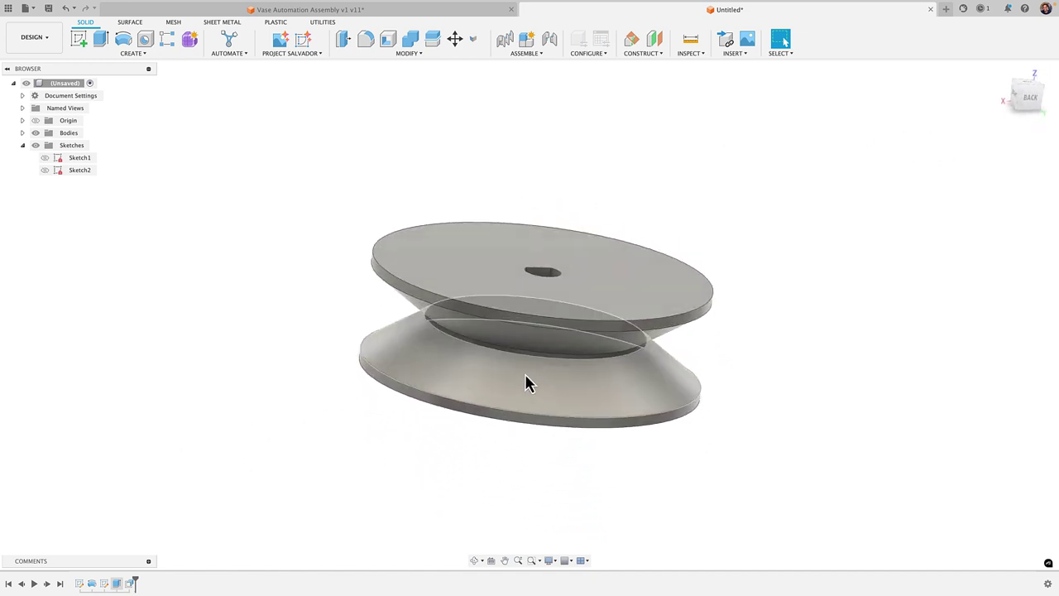
# - Inspect the profile sketch, including its 10.00 mm construction line, then finish the sketch
pyautogui.doubleClick(79, 584)
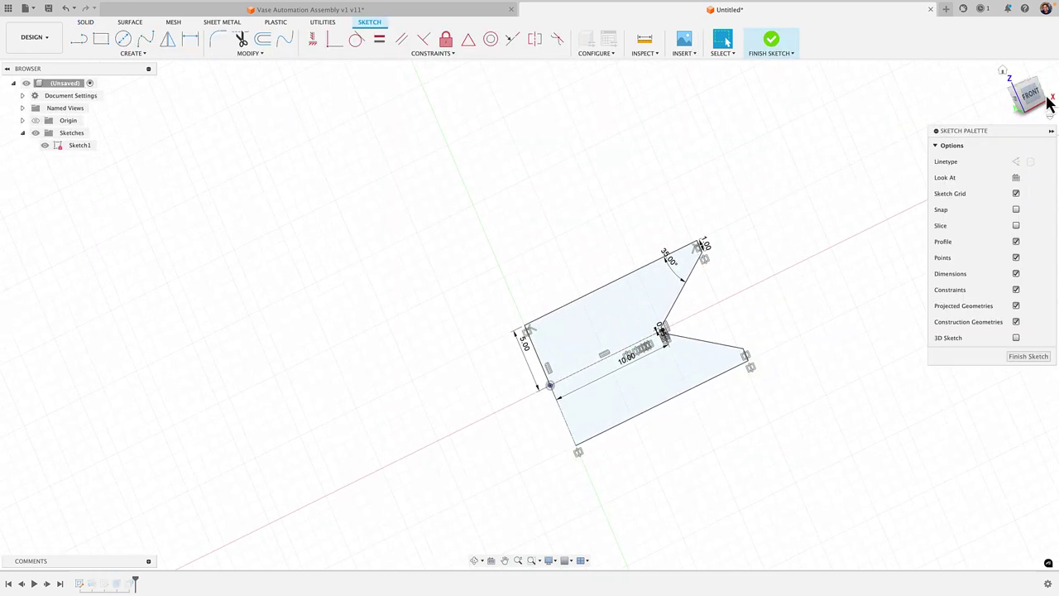
pyautogui.moveTo(352, 200)
pyautogui.mouseDown()
pyautogui.moveTo(440, 255)
pyautogui.moveTo(659, 311)
pyautogui.moveTo(772, 354)
pyautogui.mouseUp()
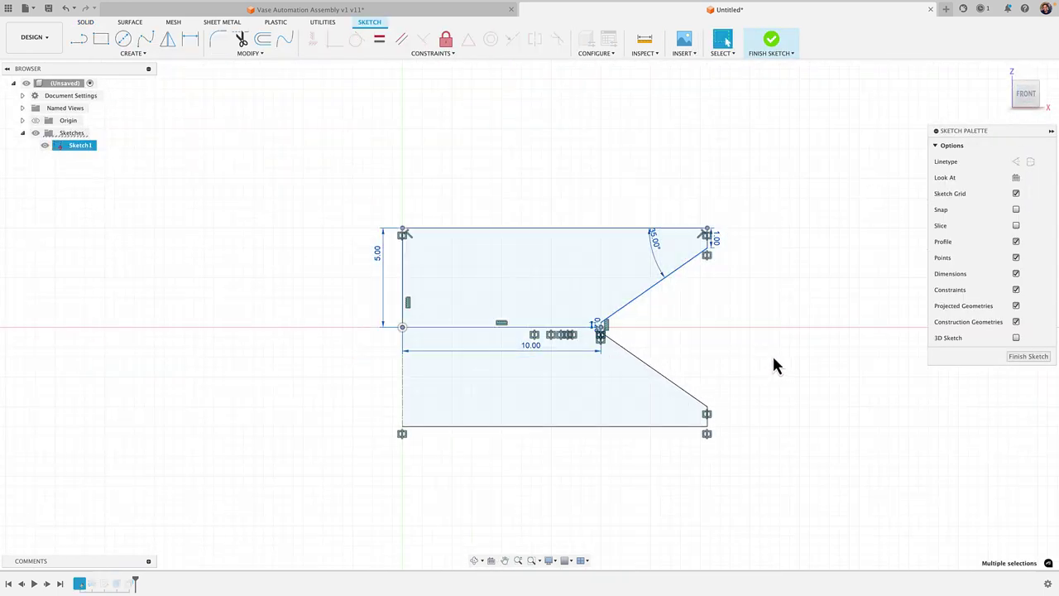
pyautogui.press('Escape')
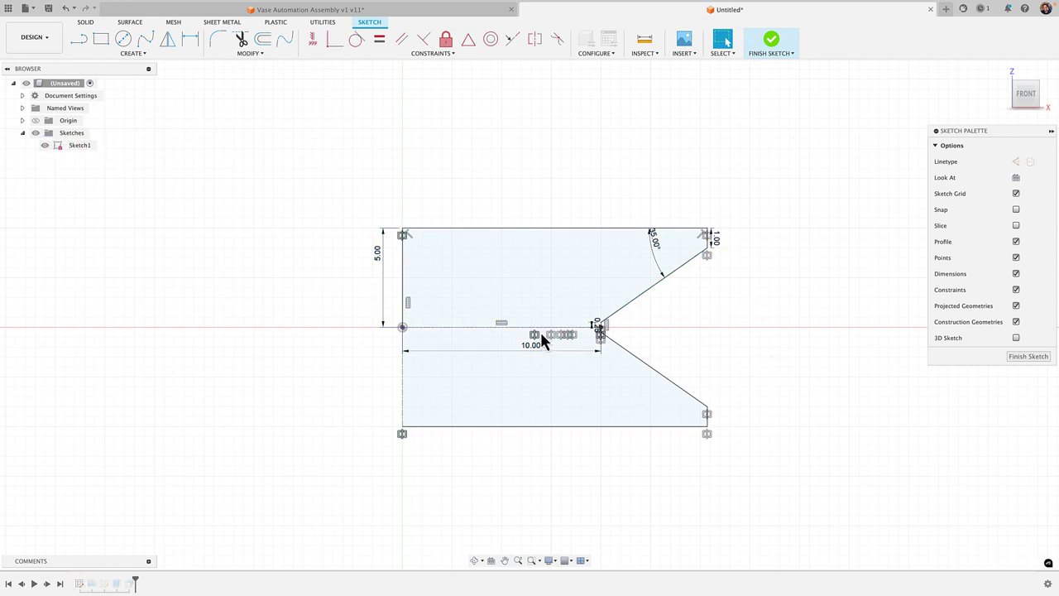
pyautogui.click(540, 329)
pyautogui.scroll(4, 540, 329)
pyautogui.scroll(-3, 548, 403)
pyautogui.scroll(-2, 557, 399)
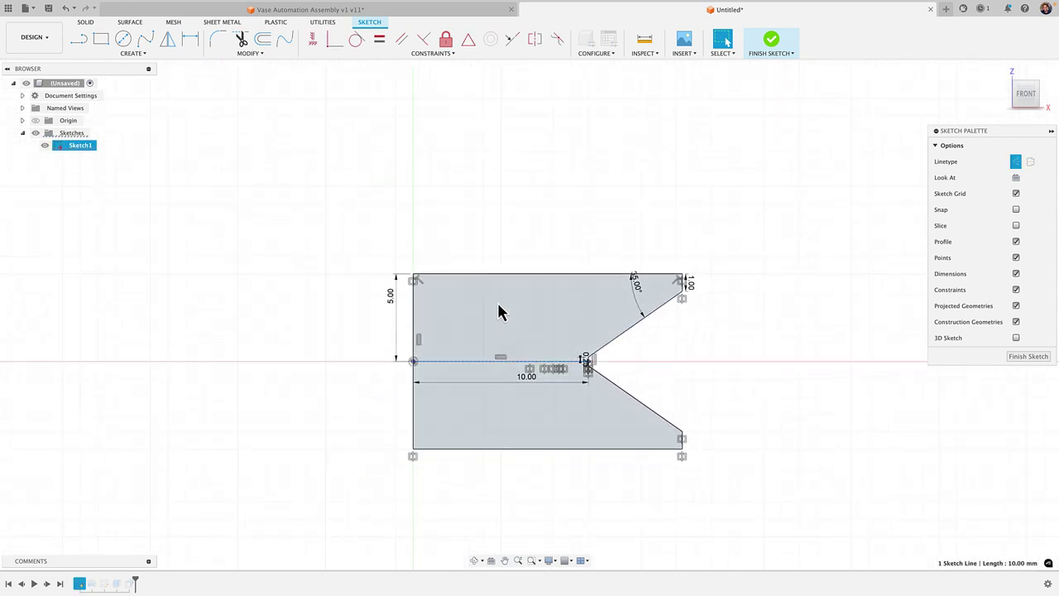
pyautogui.click(455, 292)
pyautogui.press('Escape')
pyautogui.click(761, 55)
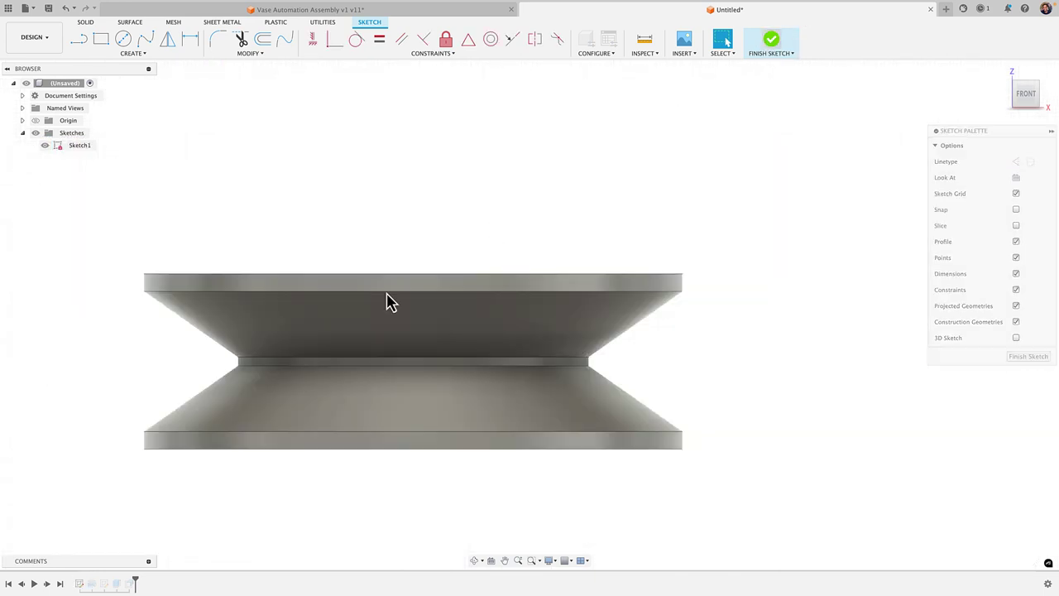
# - Preview a partial revolve angle, then re-check the profile sketch and finish it
pyautogui.doubleClick(89, 584)
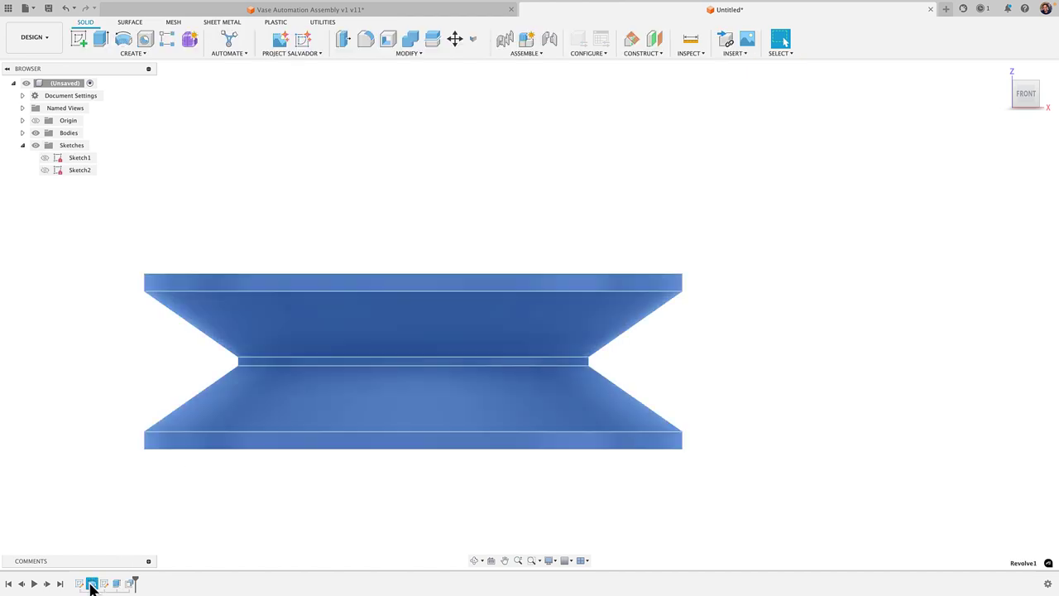
pyautogui.moveTo(456, 376); pyautogui.dragTo(549, 369)
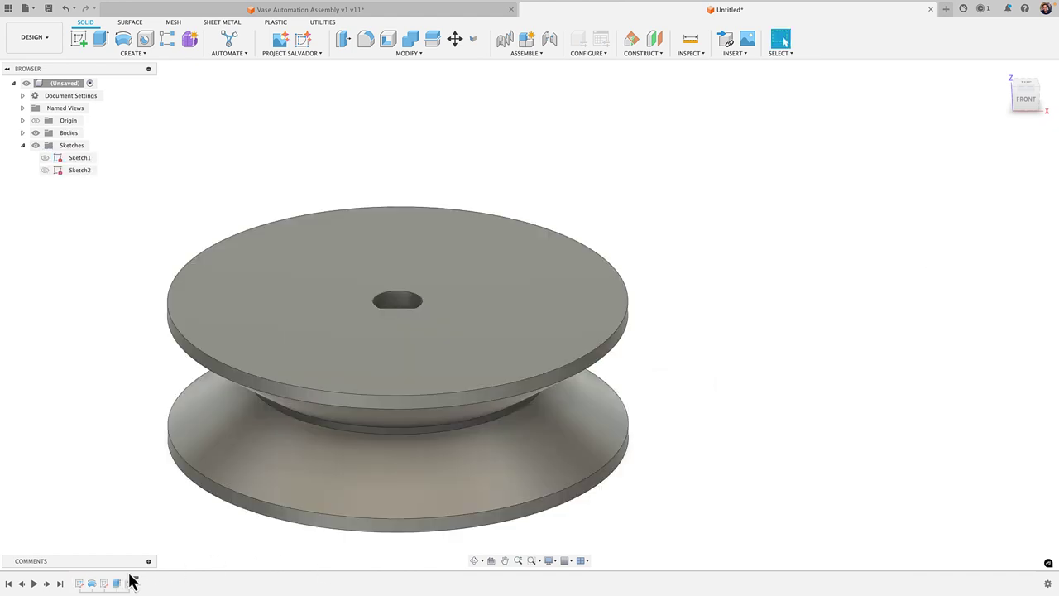
pyautogui.doubleClick(104, 583)
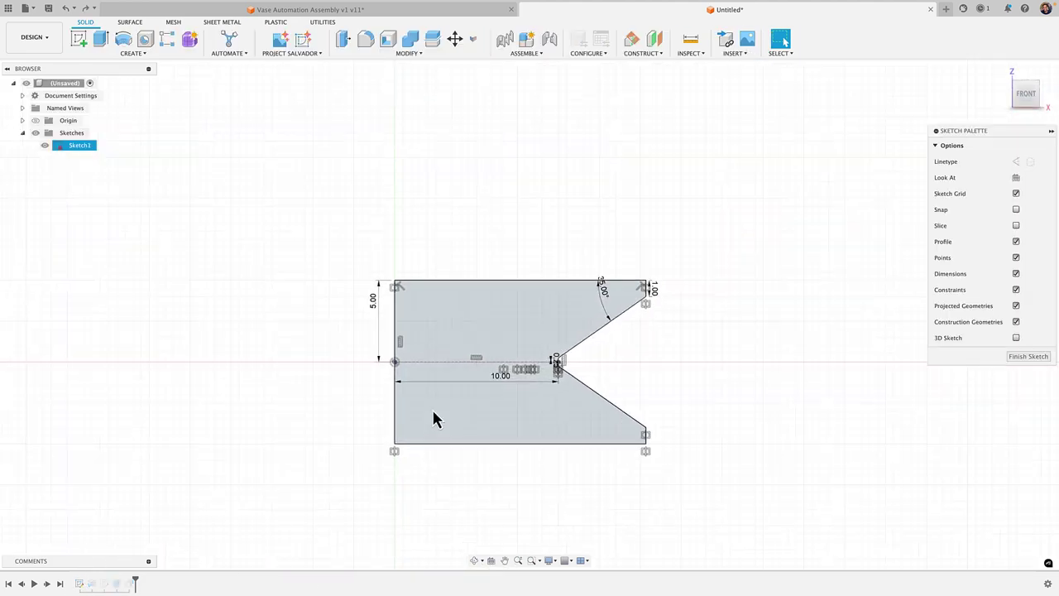
pyautogui.scroll(3, 487, 436)
pyautogui.click(736, 112)
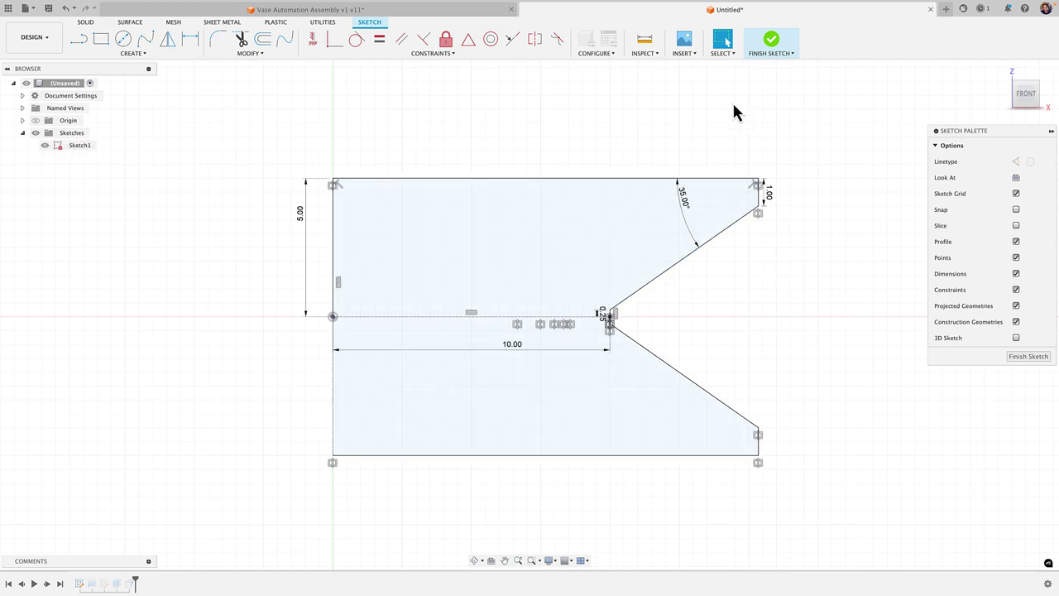
pyautogui.click(776, 41)
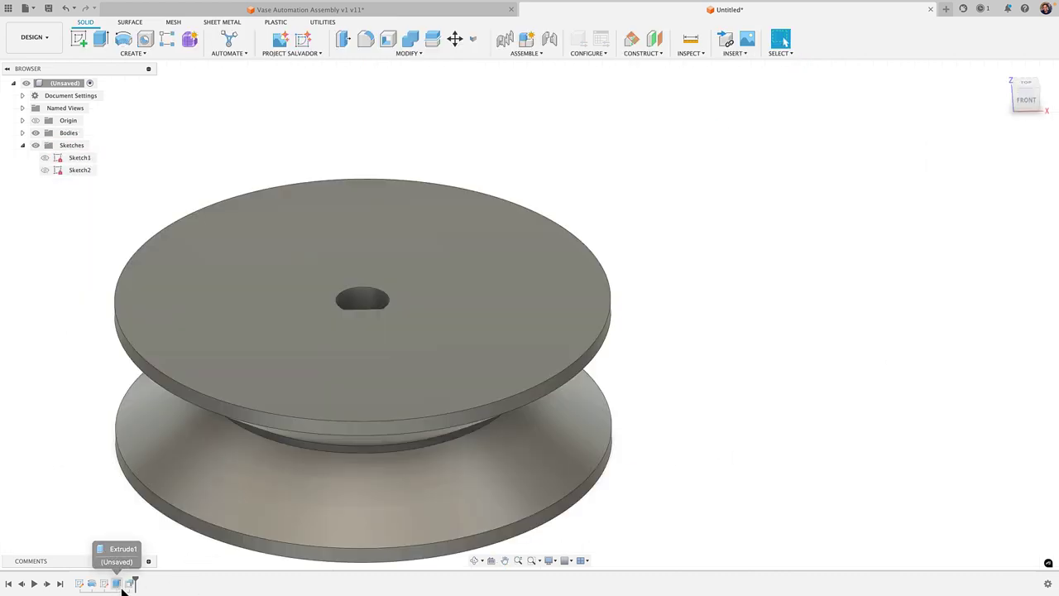
# - Delete the hole cut features and Sketch2, then start a new sketch on the top face
pyautogui.rightClick(129, 583)
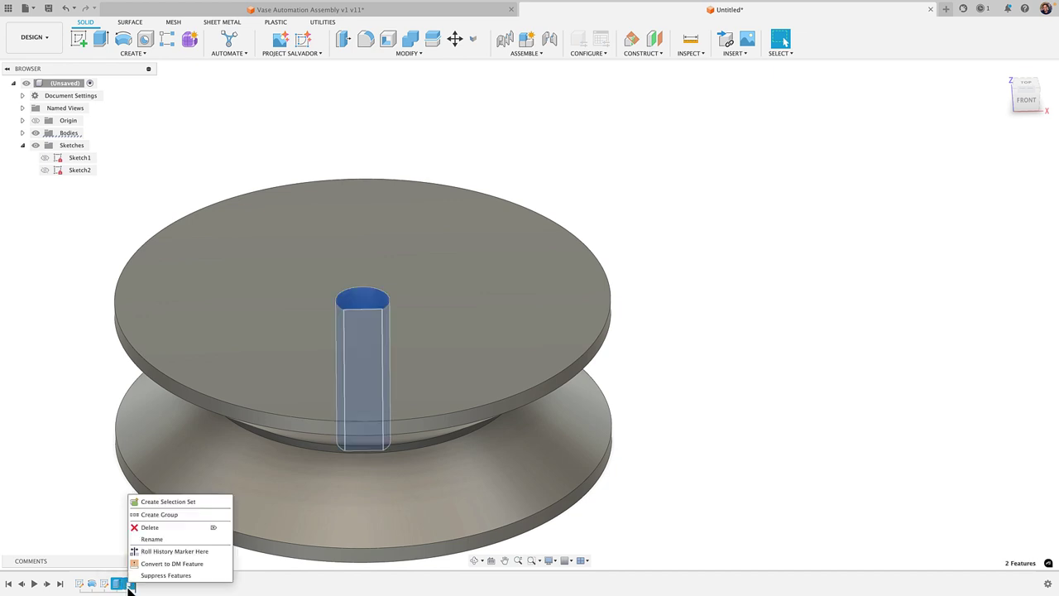
pyautogui.click(145, 527)
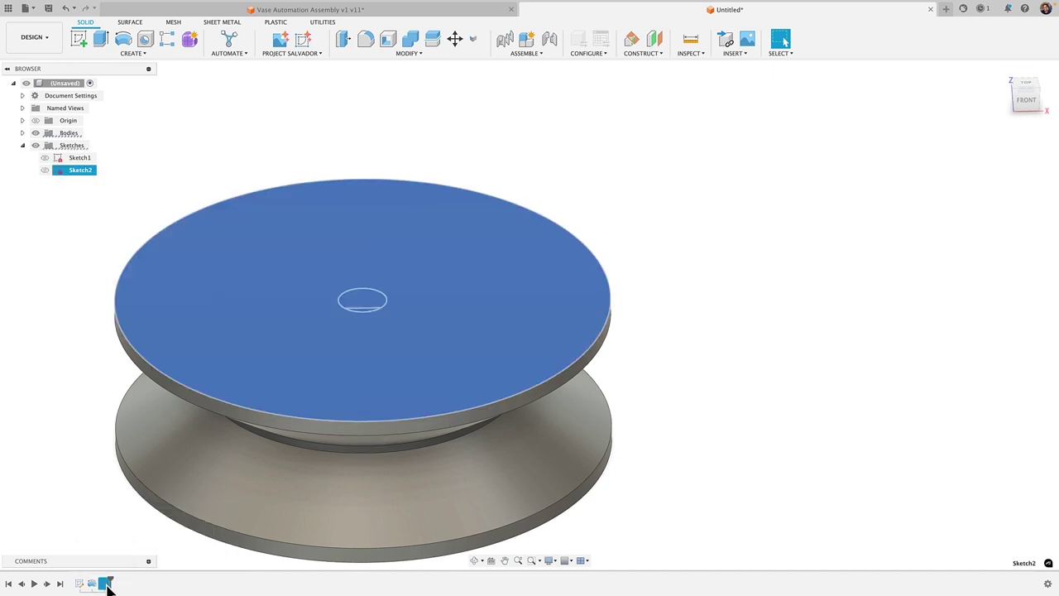
pyautogui.rightClick(106, 583)
pyautogui.click(144, 503)
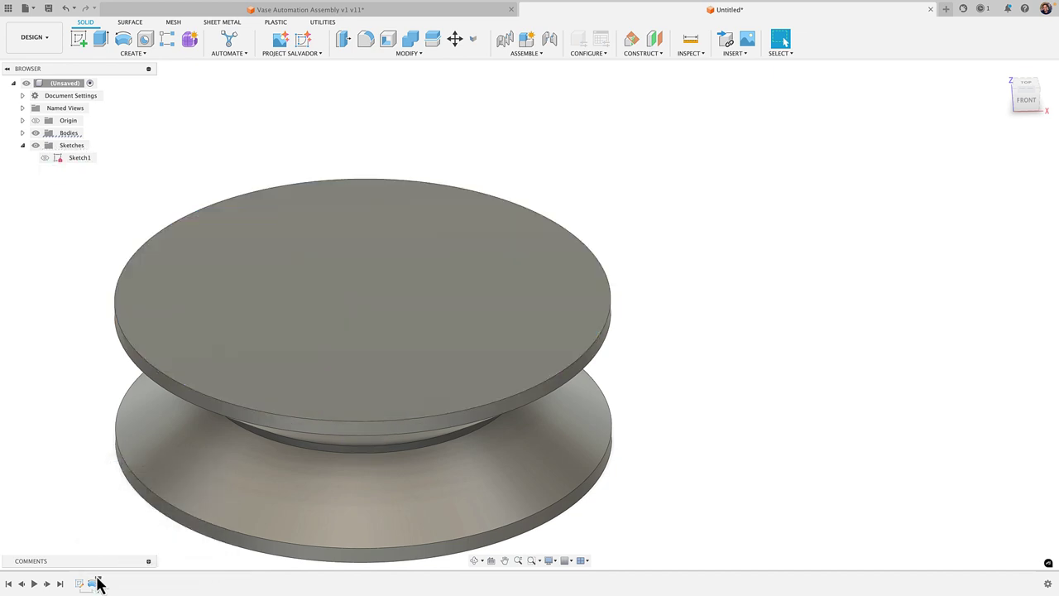
pyautogui.click(79, 39)
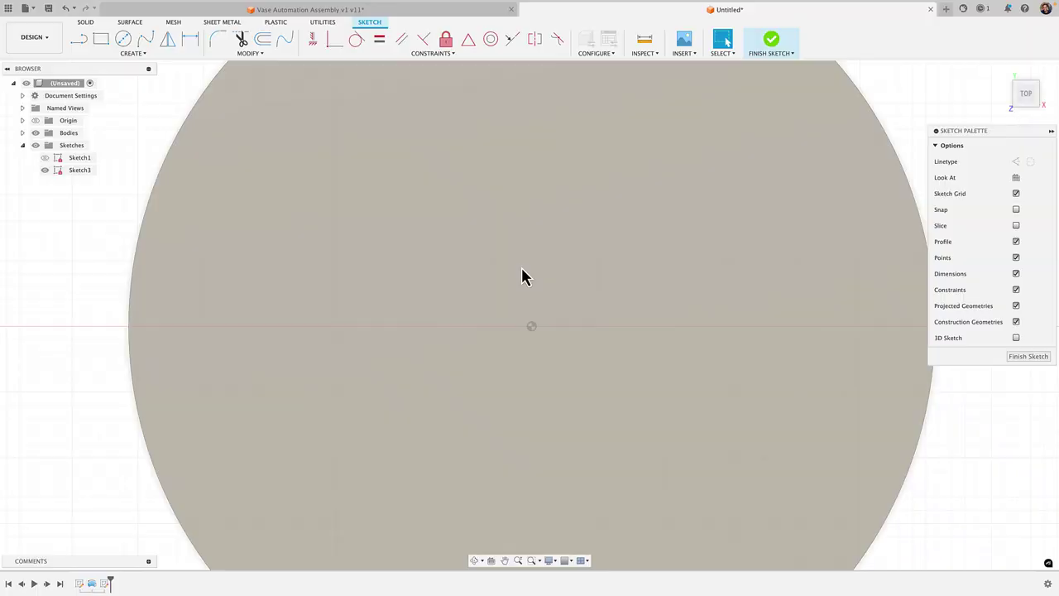
# - Draw a Ø3 mm circle centred on the sketch origin with the C shortcut
pyautogui.press('c')
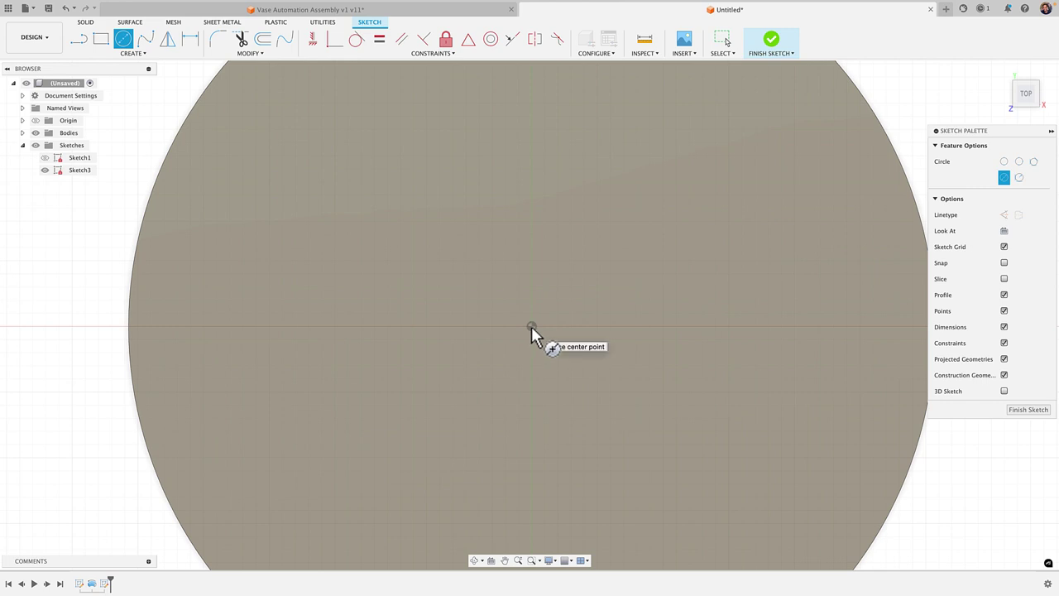
pyautogui.click(531, 326)
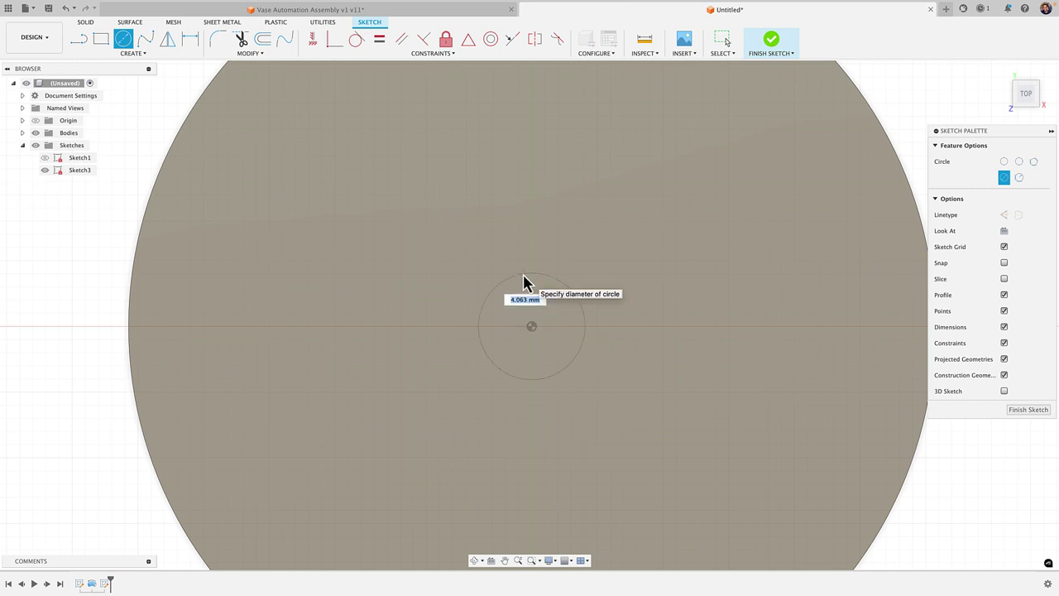
pyautogui.write('3')
pyautogui.press('Return')
pyautogui.press('Escape')
pyautogui.scroll(5, 533, 339)
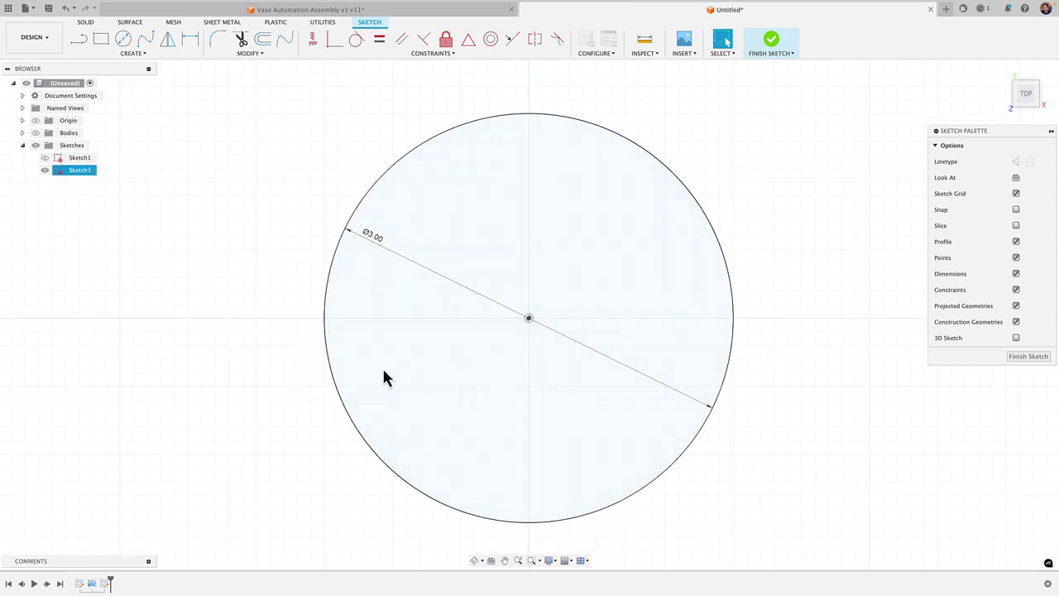
# - Draw a horizontal chord across the Ø3 circle with endpoints snapped to it, near the top
pyautogui.press('l')
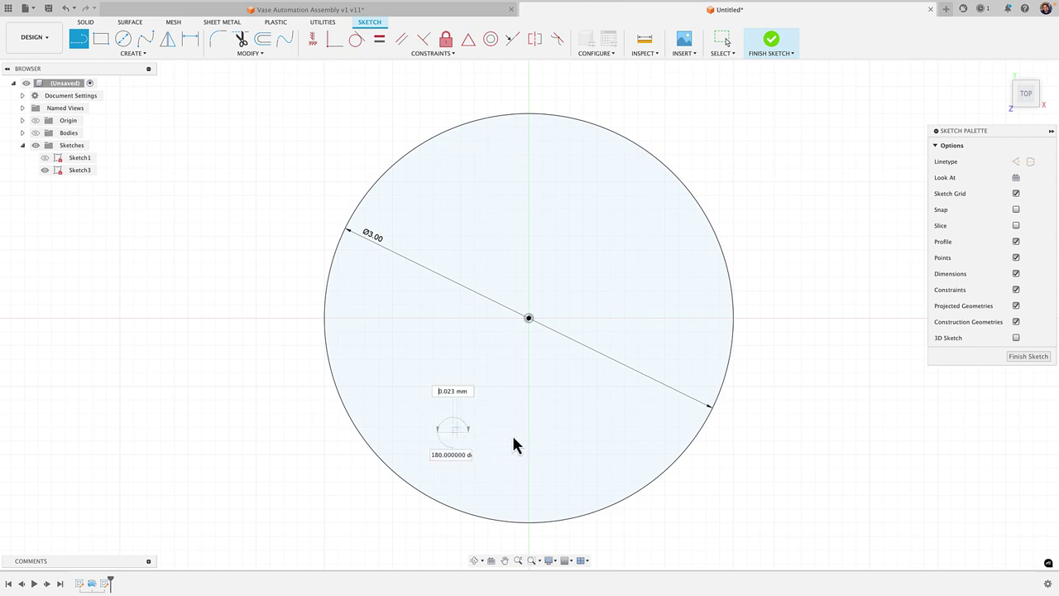
pyautogui.click(610, 430)
pyautogui.scroll(2, 539, 430)
pyautogui.press('Escape')
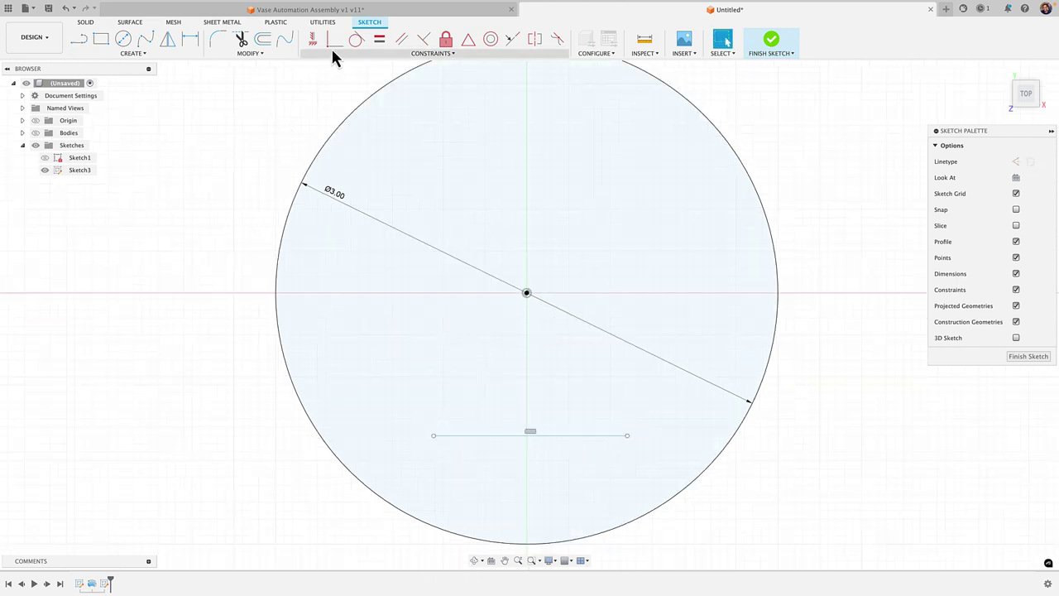
pyautogui.click(627, 436)
pyautogui.click(727, 447)
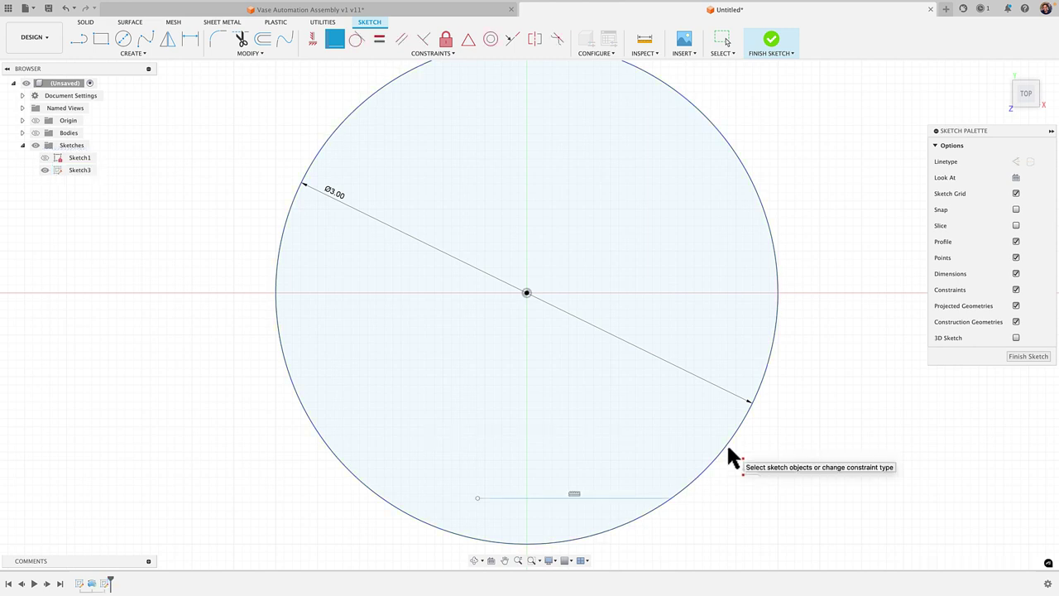
pyautogui.click(477, 499)
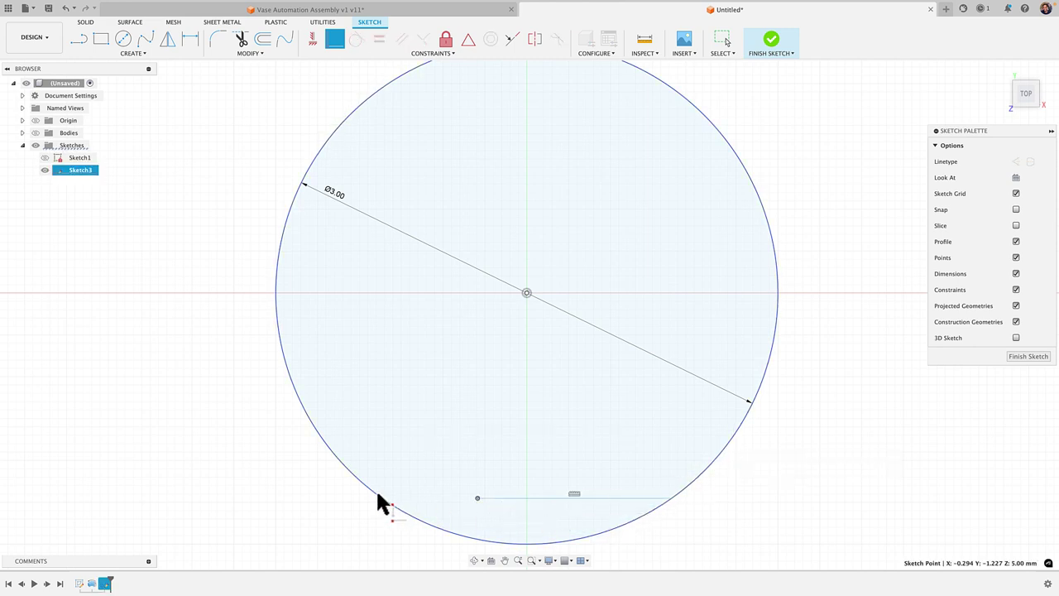
pyautogui.click(379, 498)
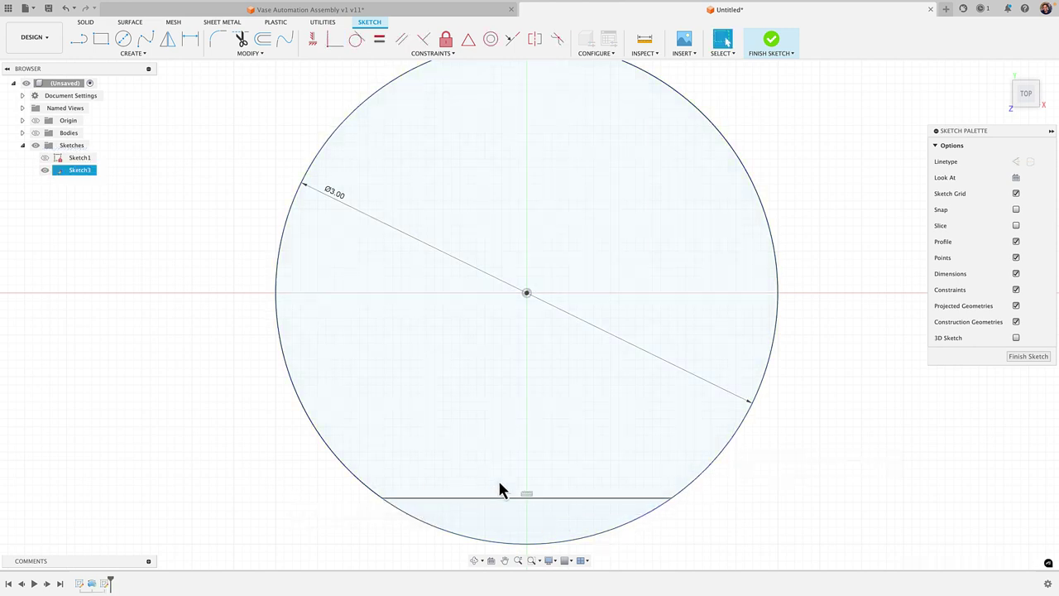
pyautogui.moveTo(671, 501)
pyautogui.mouseDown()
pyautogui.moveTo(717, 319)
pyautogui.moveTo(690, 189)
pyautogui.moveTo(650, 454)
pyautogui.mouseUp()
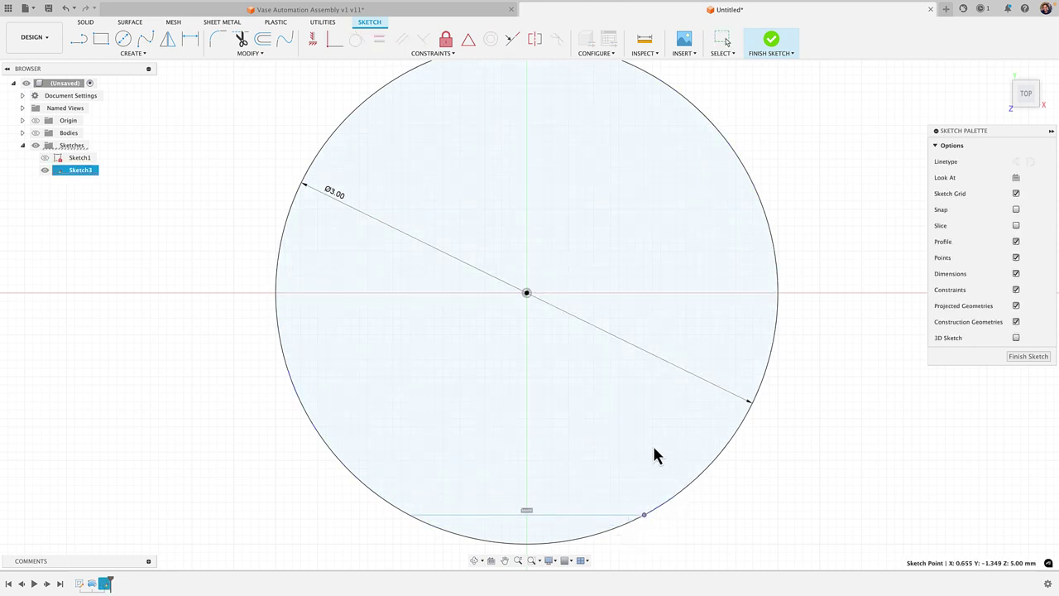
pyautogui.moveTo(653, 455); pyautogui.dragTo(605, 312)
pyautogui.scroll(-3, 720, 308)
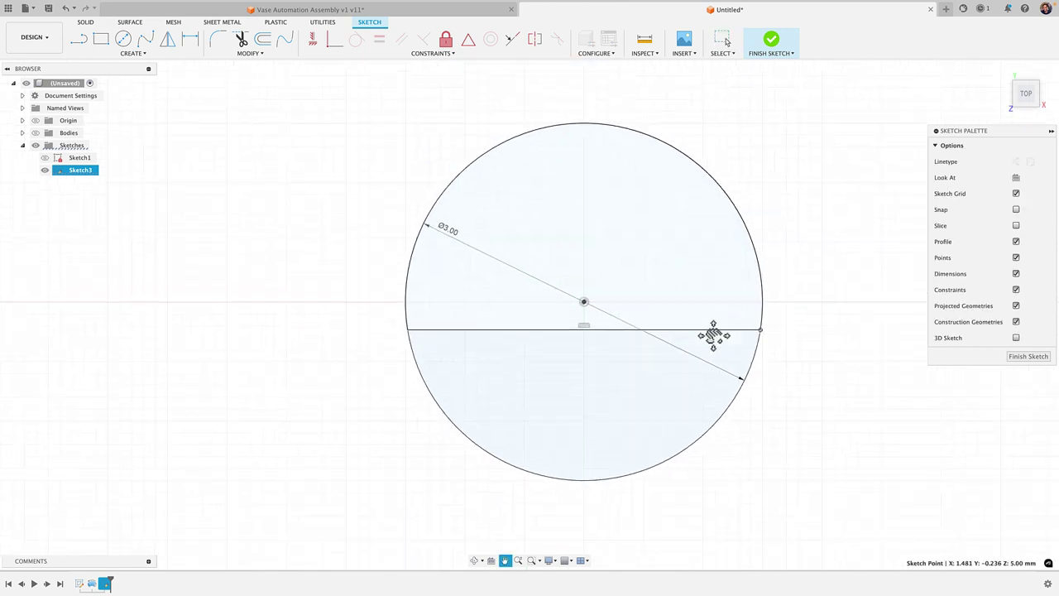
pyautogui.moveTo(712, 334); pyautogui.dragTo(682, 388, button='middle')
# - Add a trial 0.236 centre-to-chord dimension, then delete it
pyautogui.press('d')
pyautogui.click(536, 384)
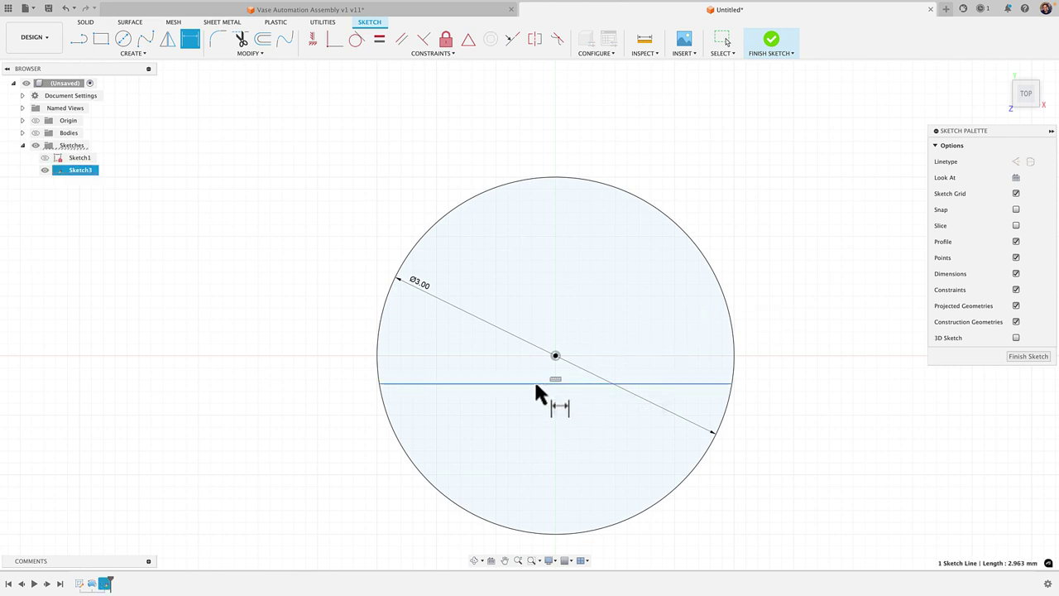
pyautogui.click(554, 177)
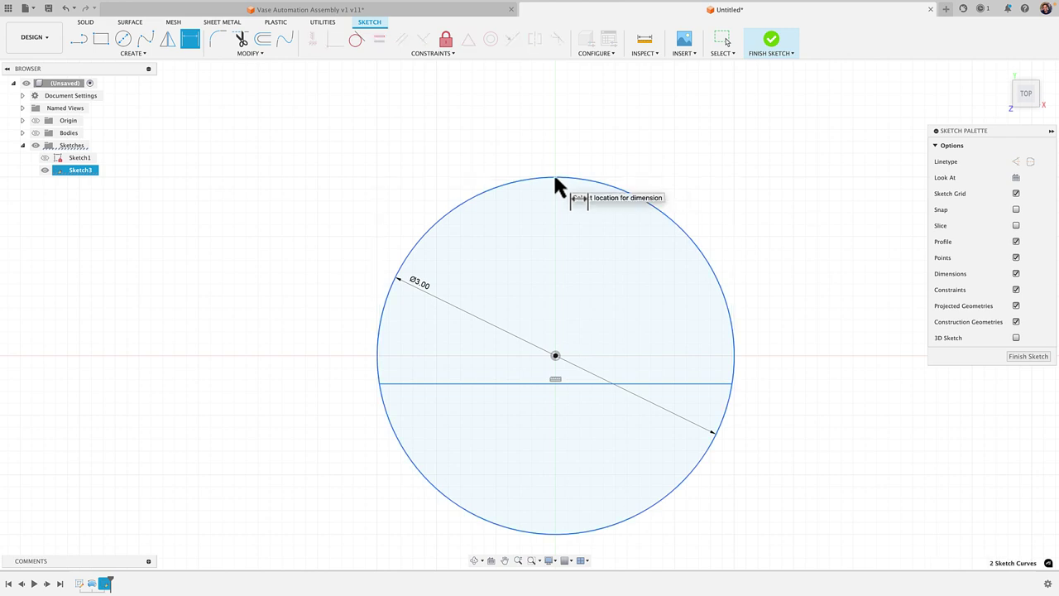
pyautogui.click(240, 374)
pyautogui.click(254, 376)
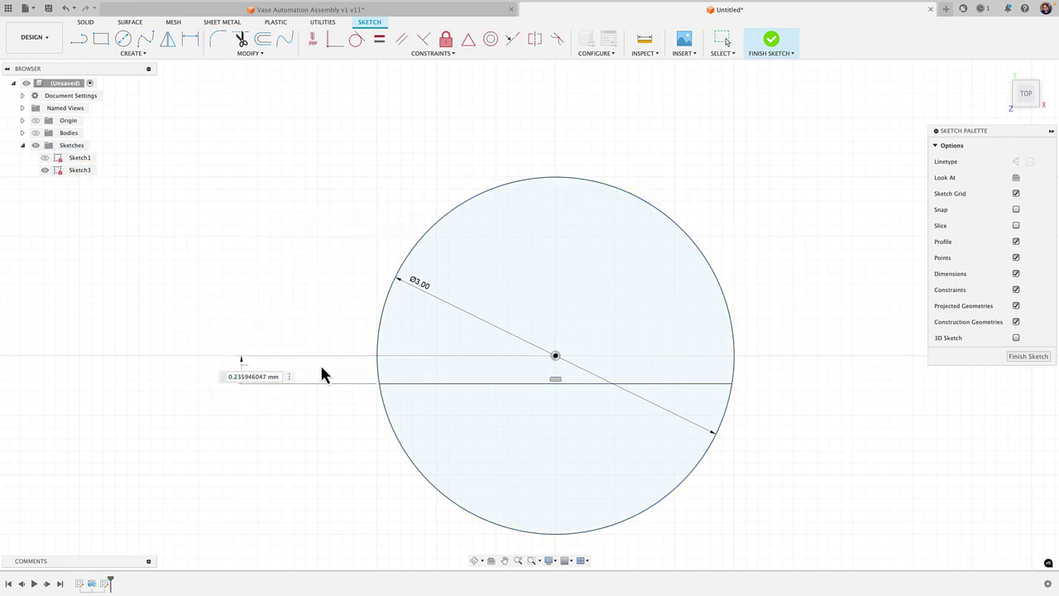
pyautogui.moveTo(239, 372); pyautogui.dragTo(402, 374)
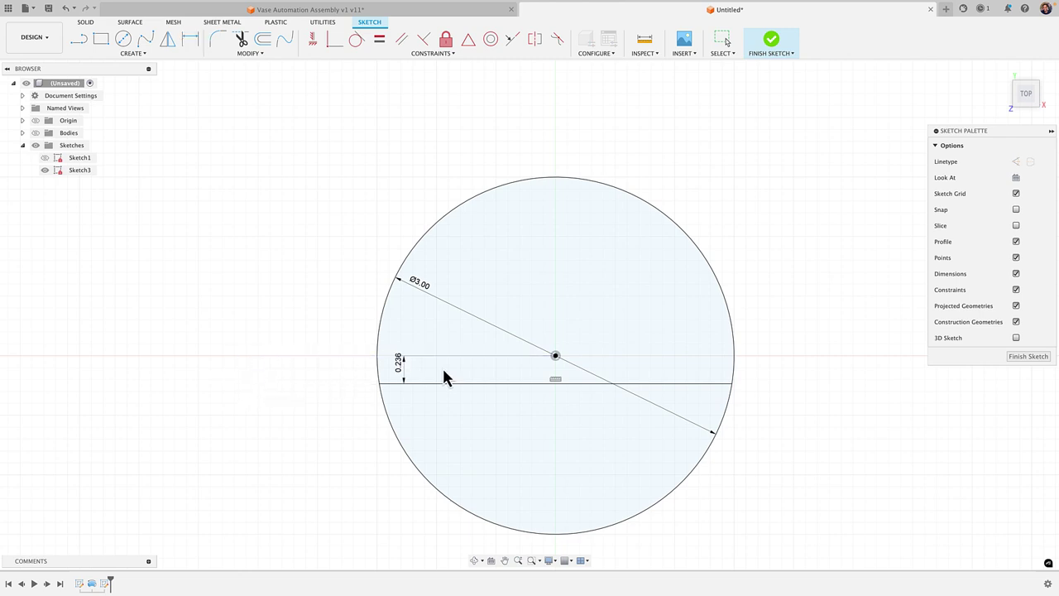
pyautogui.press('d')
pyautogui.scroll(3, 530, 376)
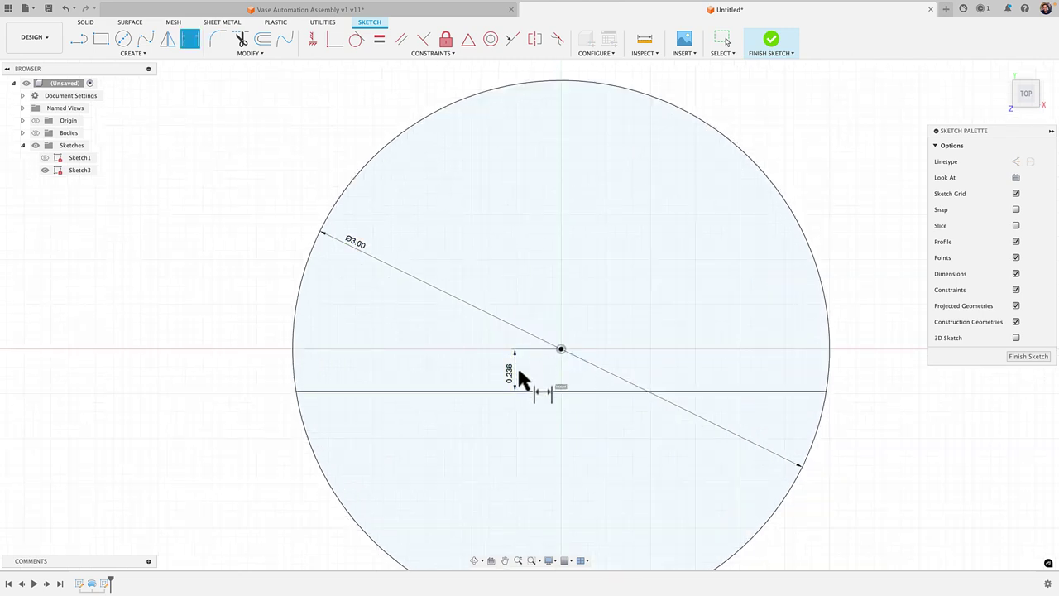
pyautogui.press('Escape')
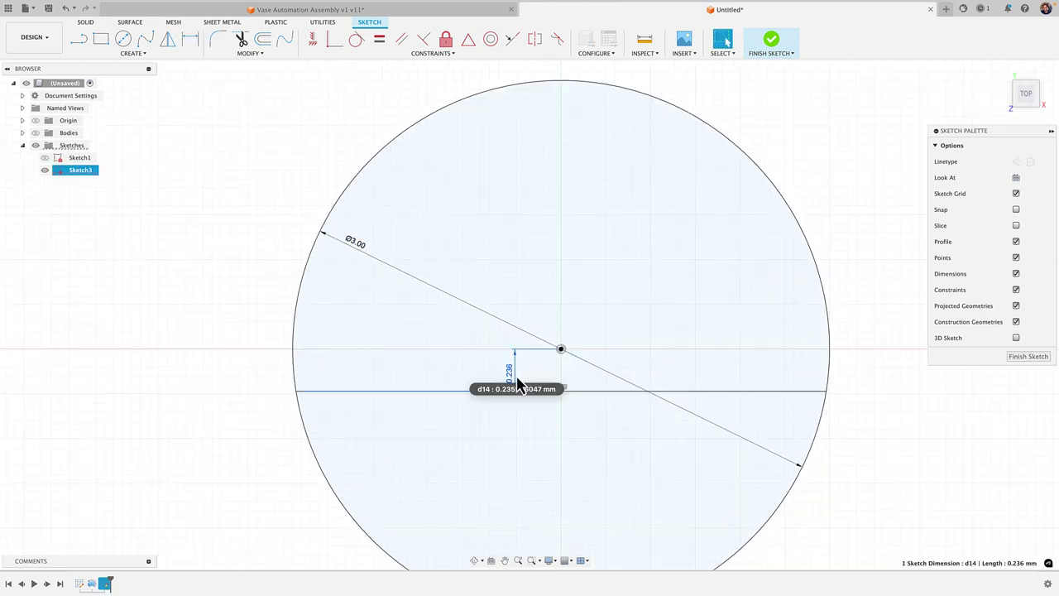
pyautogui.press('Delete')
pyautogui.scroll(-1, 479, 397)
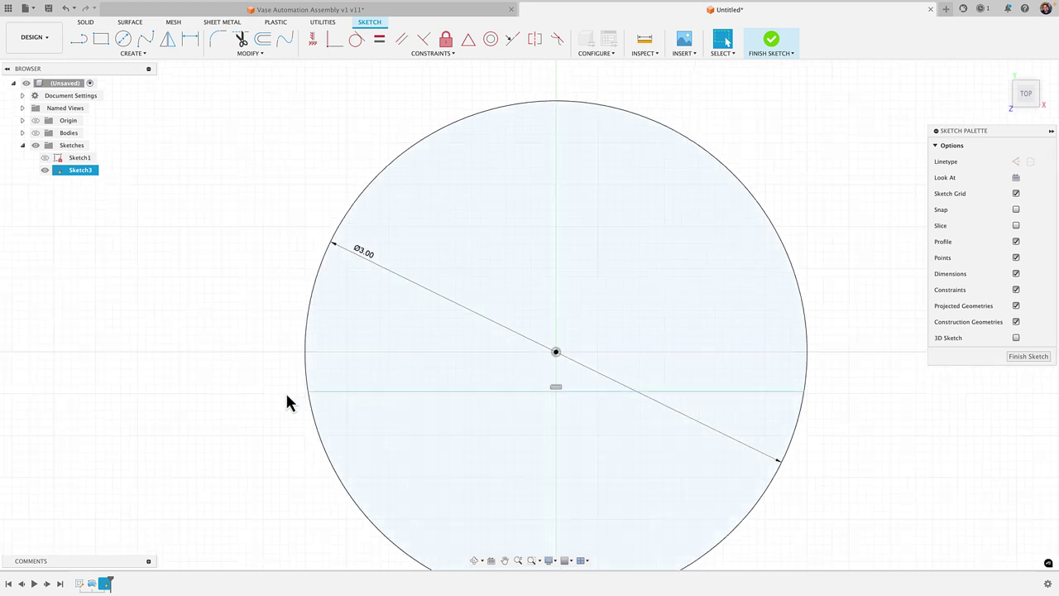
# - Dimension the flat line 2.50 mm from the circle's top tangent point
pyautogui.click(537, 386)
pyautogui.rightClick(496, 386)
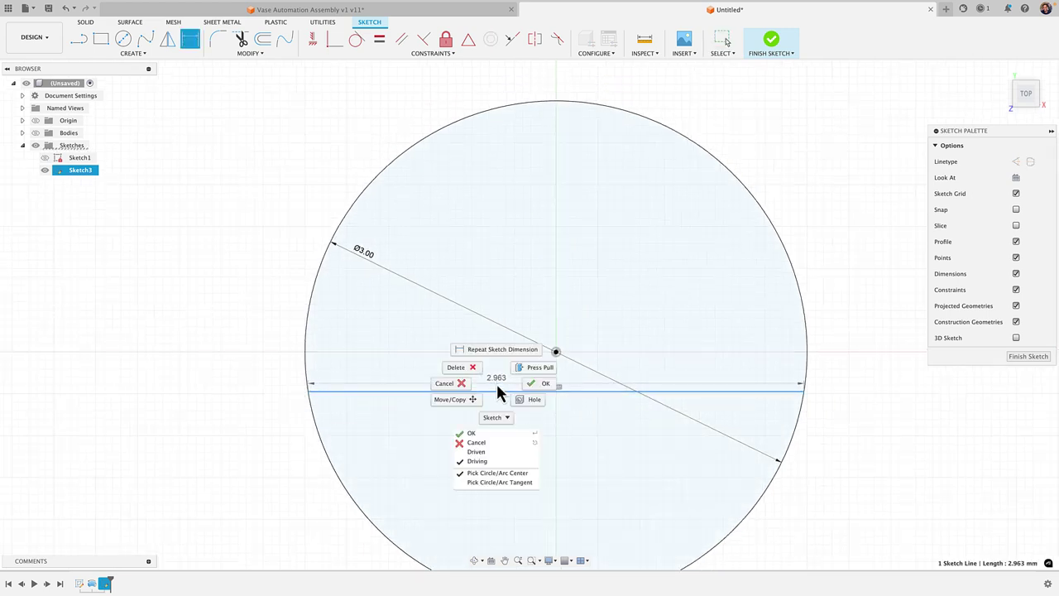
pyautogui.click(520, 484)
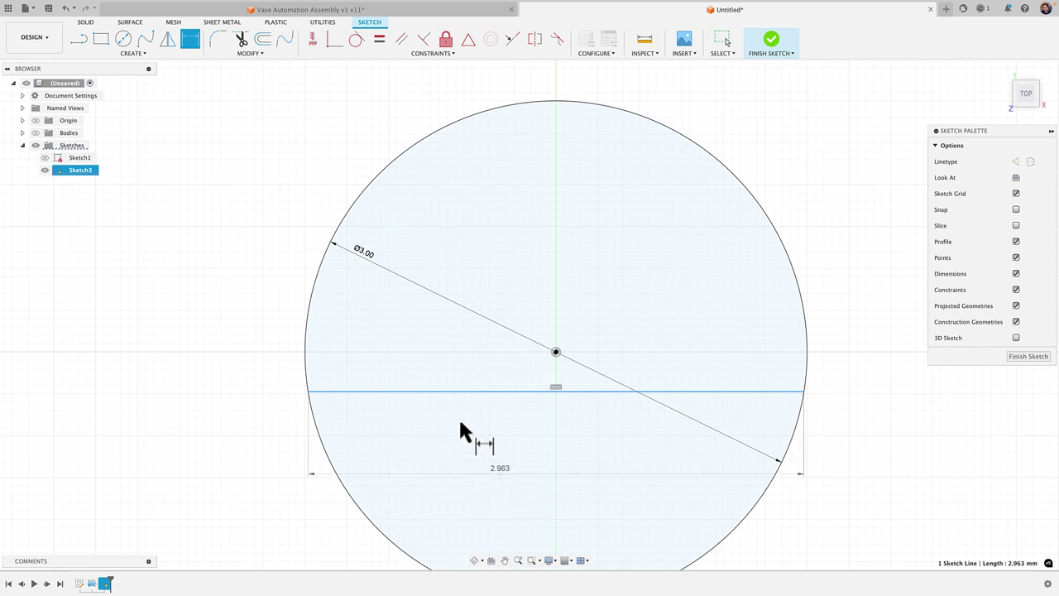
pyautogui.click(553, 98)
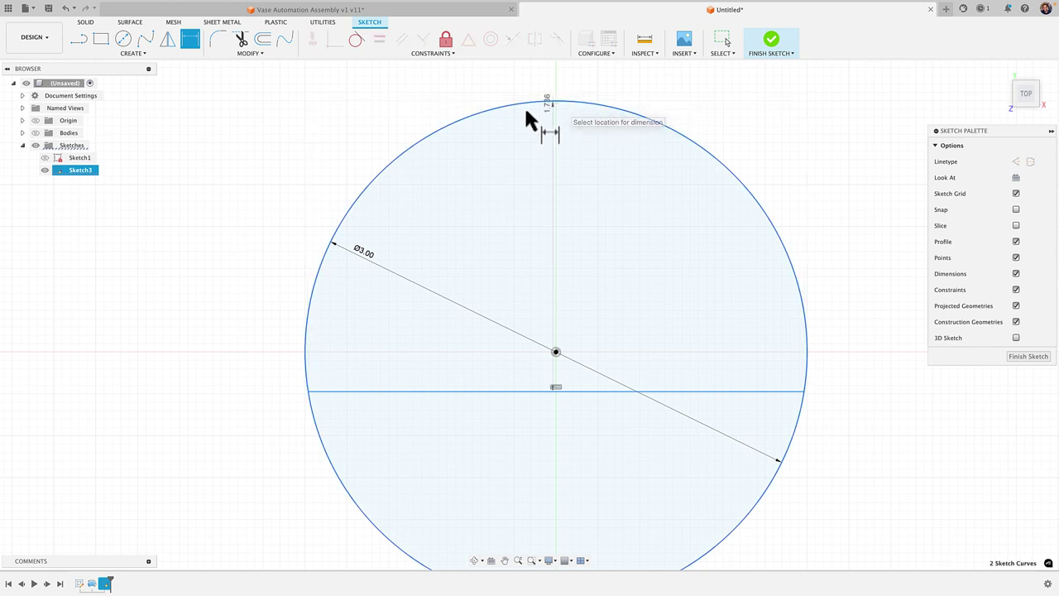
pyautogui.click(223, 207)
pyautogui.press('BackSpace')
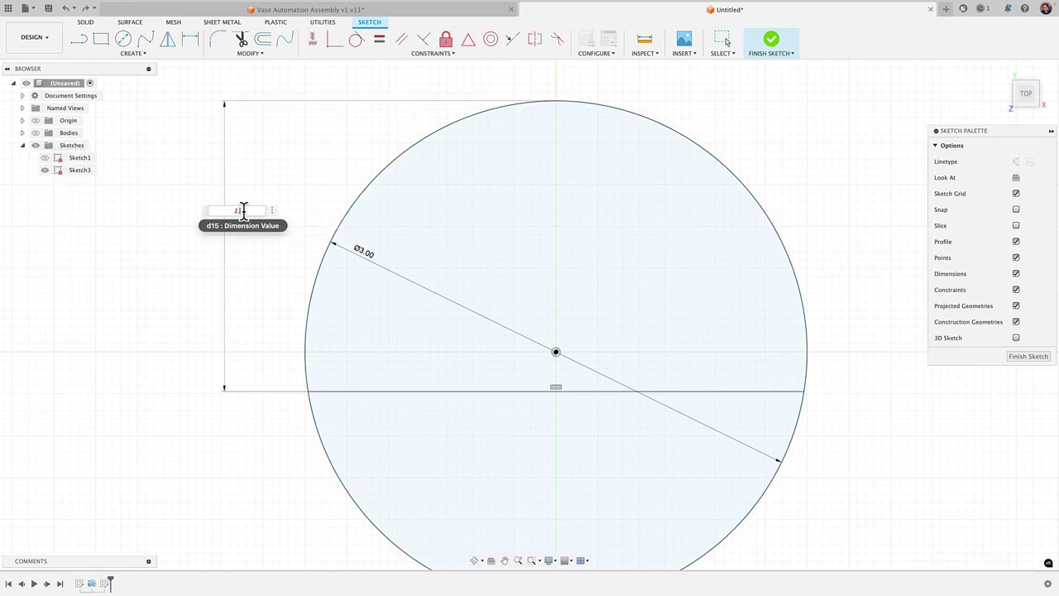
pyautogui.press('Return')
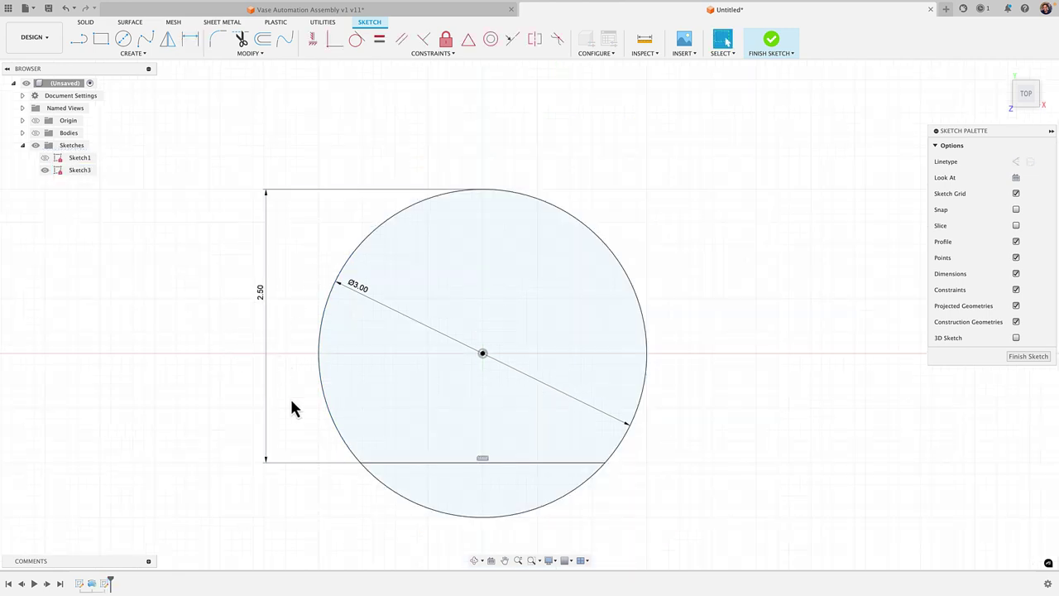
pyautogui.click(421, 462)
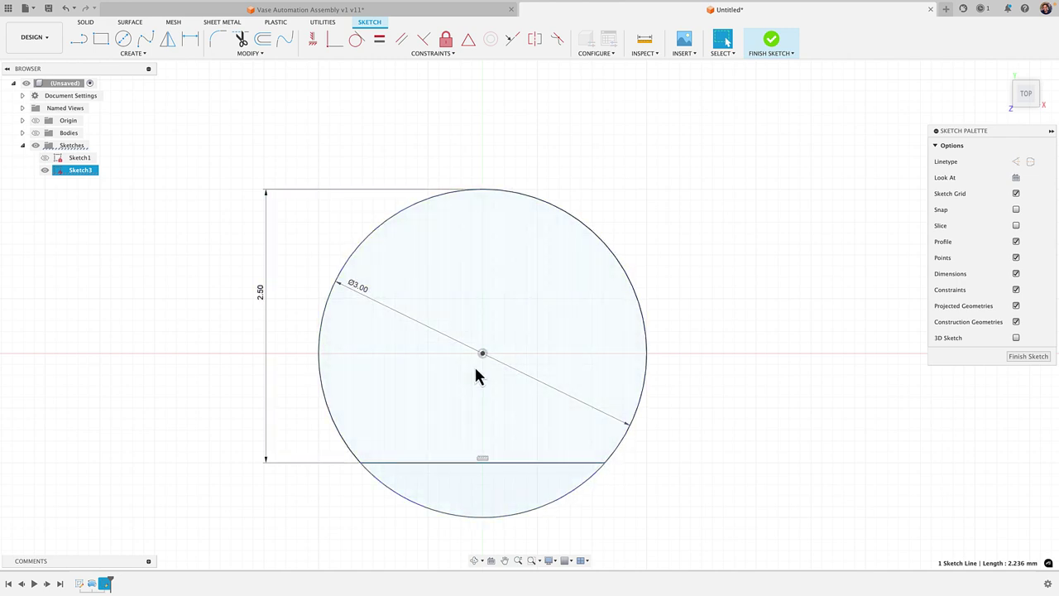
# - Extrude-cut the D profile through the pulley with the All extent
pyautogui.click(771, 42)
pyautogui.click(36, 132)
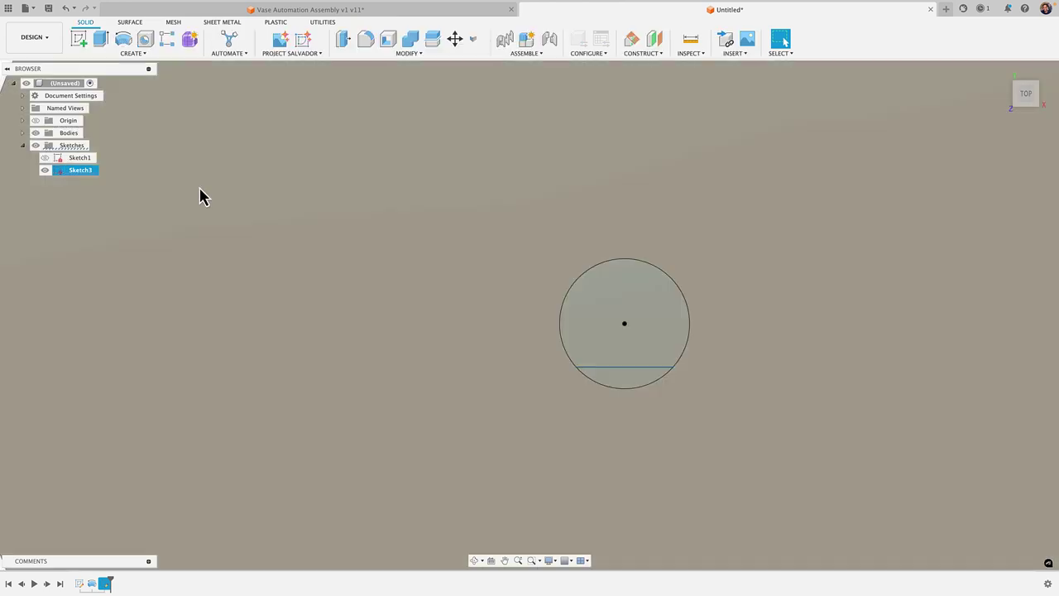
pyautogui.scroll(-3, 502, 347)
pyautogui.click(505, 339)
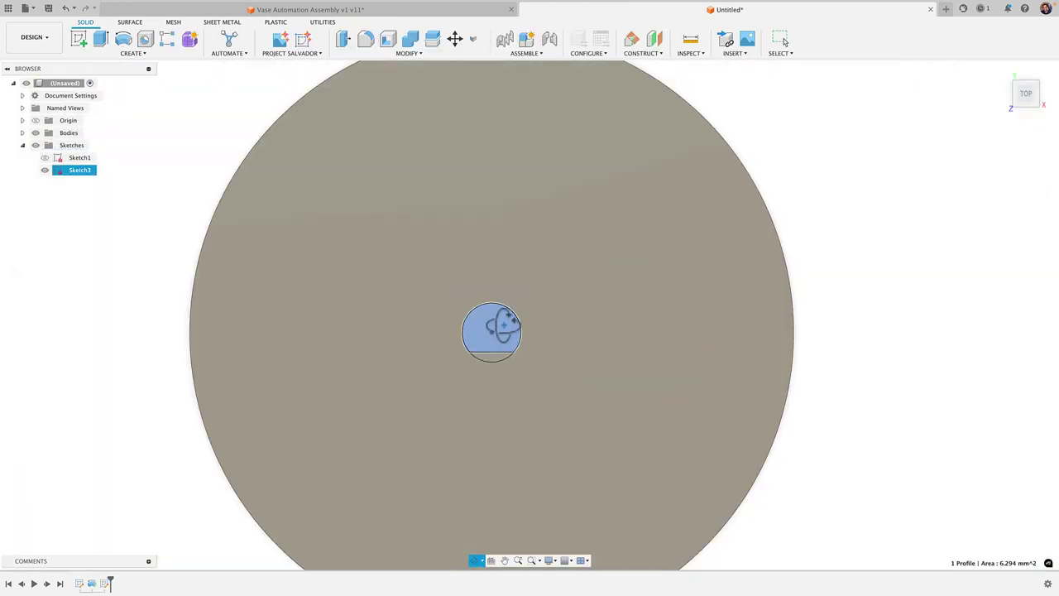
pyautogui.keyDown('shift'); pyautogui.moveTo(504, 324); pyautogui.dragTo(511, 298, button='middle'); pyautogui.keyUp('shift')
pyautogui.press('e')
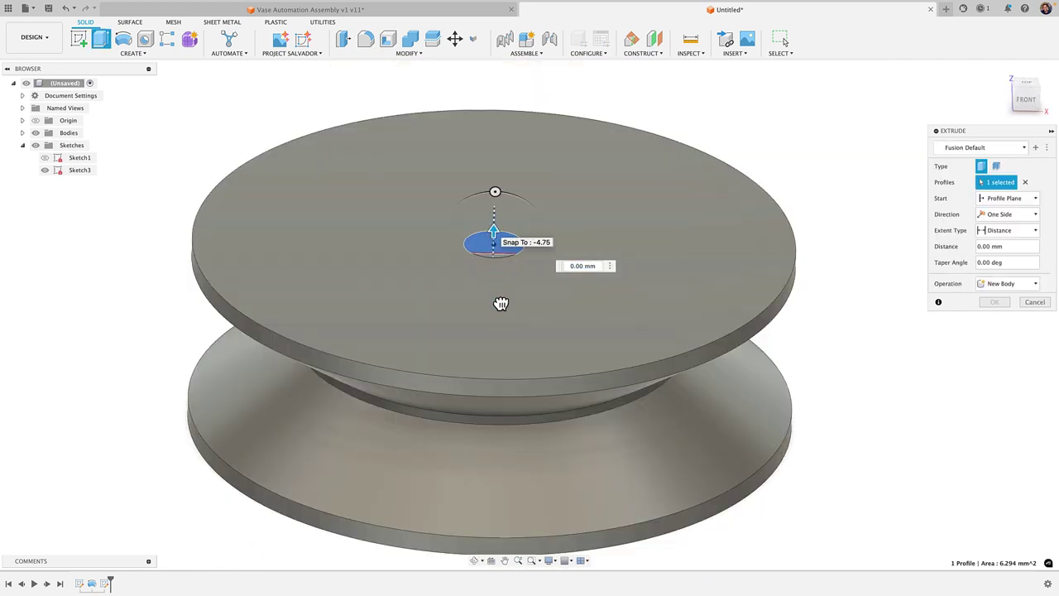
pyautogui.moveTo(500, 304); pyautogui.dragTo(494, 318)
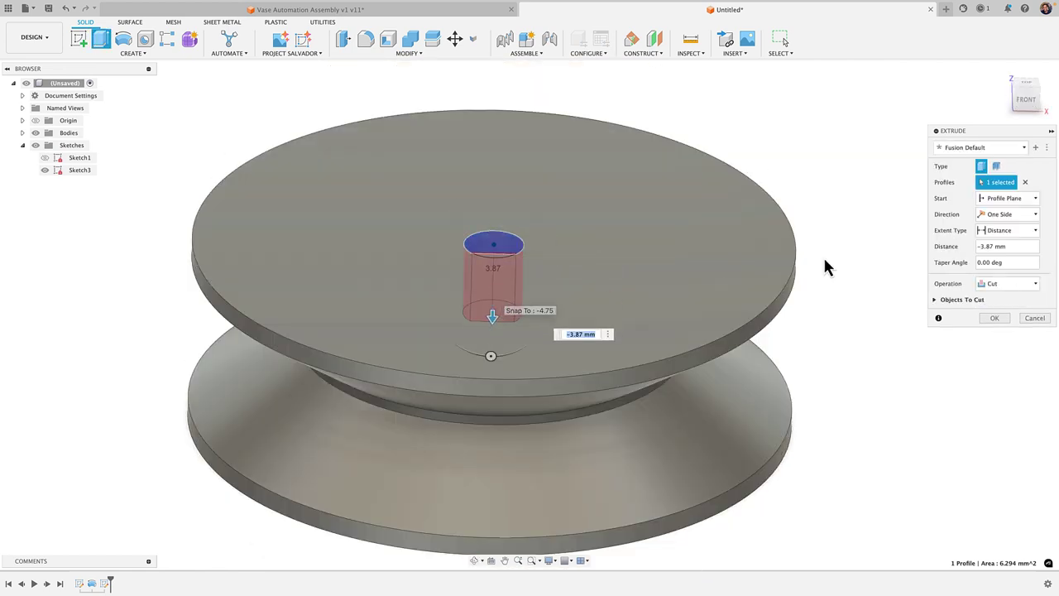
pyautogui.click(1000, 231)
pyautogui.click(993, 266)
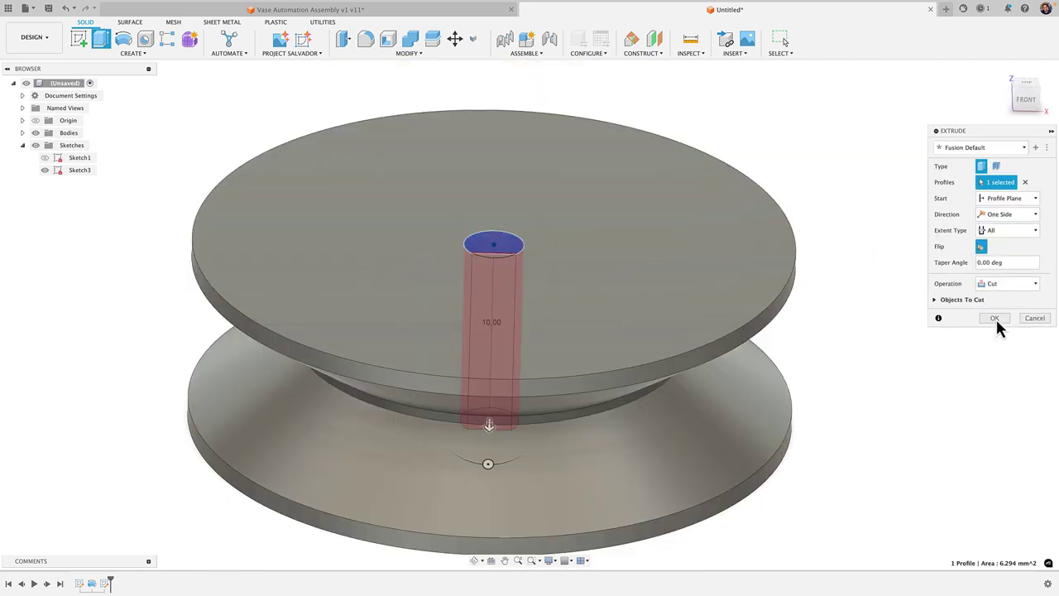
pyautogui.click(994, 318)
# - Orbit to the top face and check the D hole's curved face
pyautogui.scroll(-3, 927, 343)
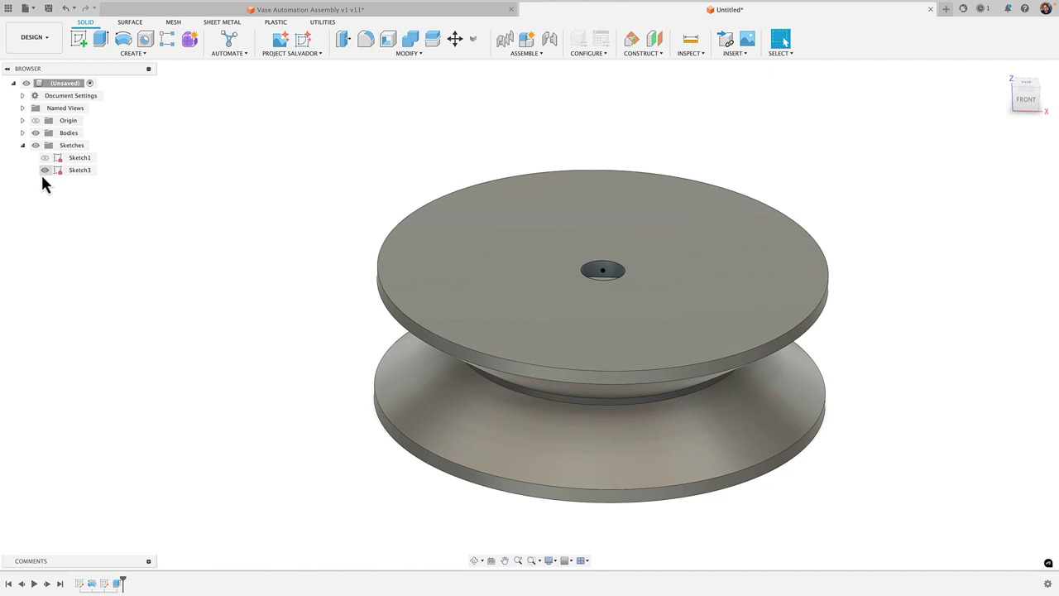
pyautogui.keyDown('shift'); pyautogui.moveTo(267, 326); pyautogui.dragTo(480, 322, button='middle'); pyautogui.keyUp('shift')
pyautogui.scroll(5, 532, 330)
pyautogui.keyDown('shift'); pyautogui.moveTo(584, 338); pyautogui.dragTo(551, 344, button='middle'); pyautogui.keyUp('shift')
pyautogui.click(570, 345)
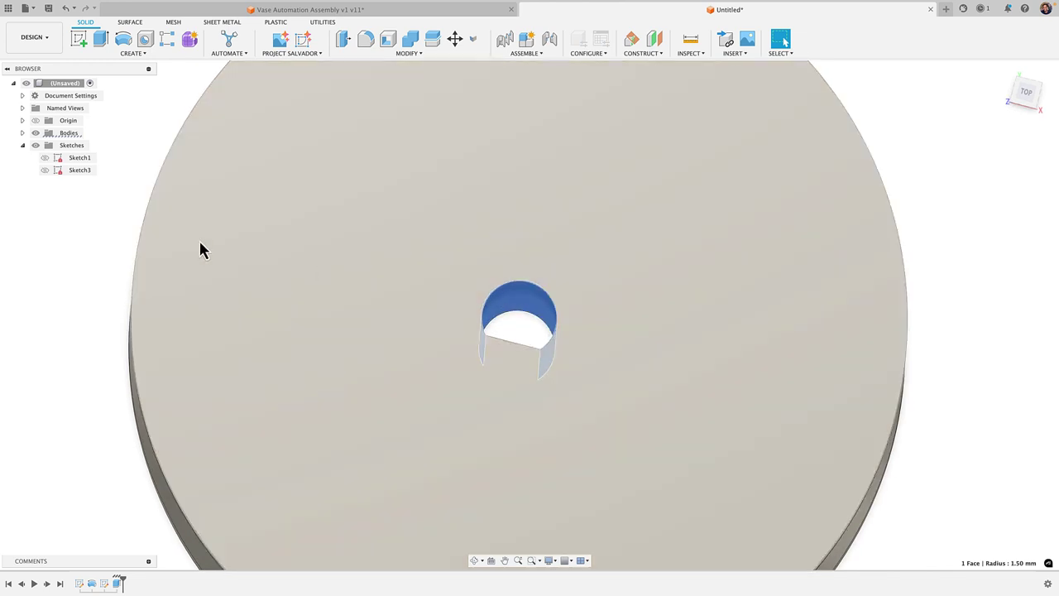
pyautogui.click(87, 238)
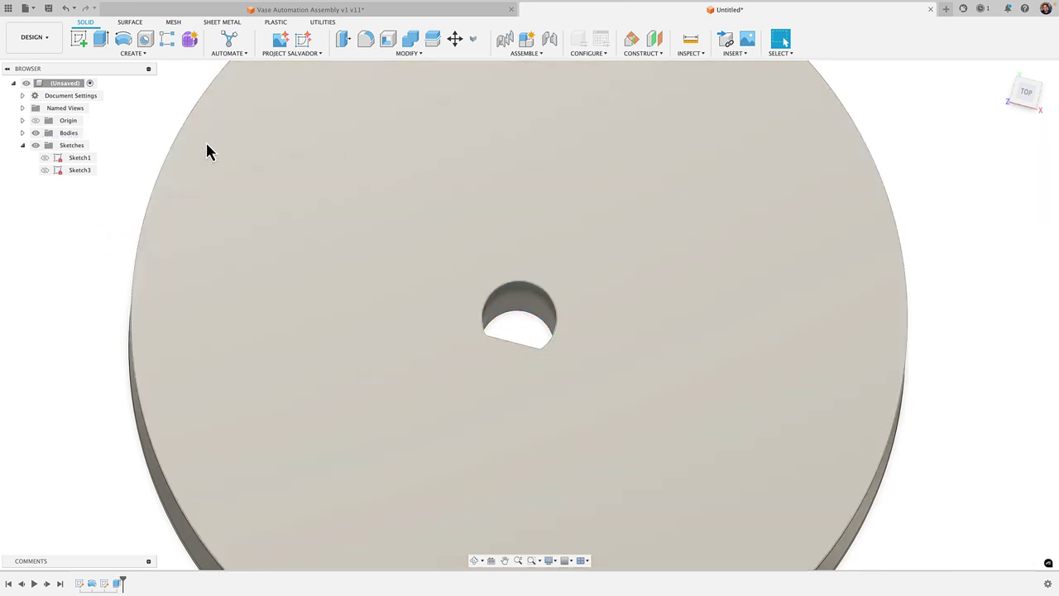
# - Offset the D hole's curved and flat faces by -0.1 mm with Offset Face
pyautogui.click(374, 54)
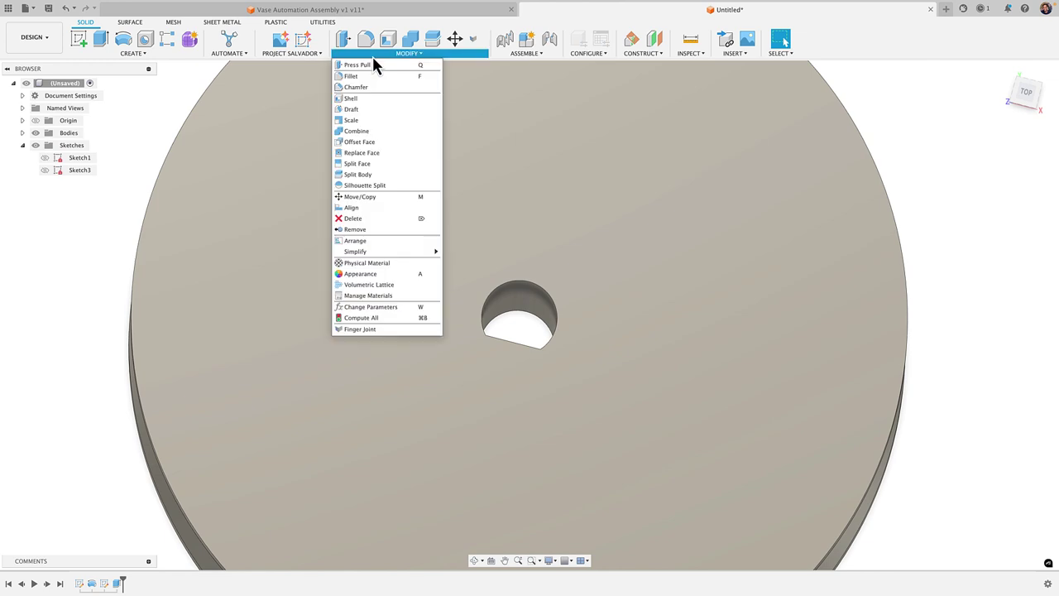
pyautogui.click(385, 143)
pyautogui.scroll(5, 496, 306)
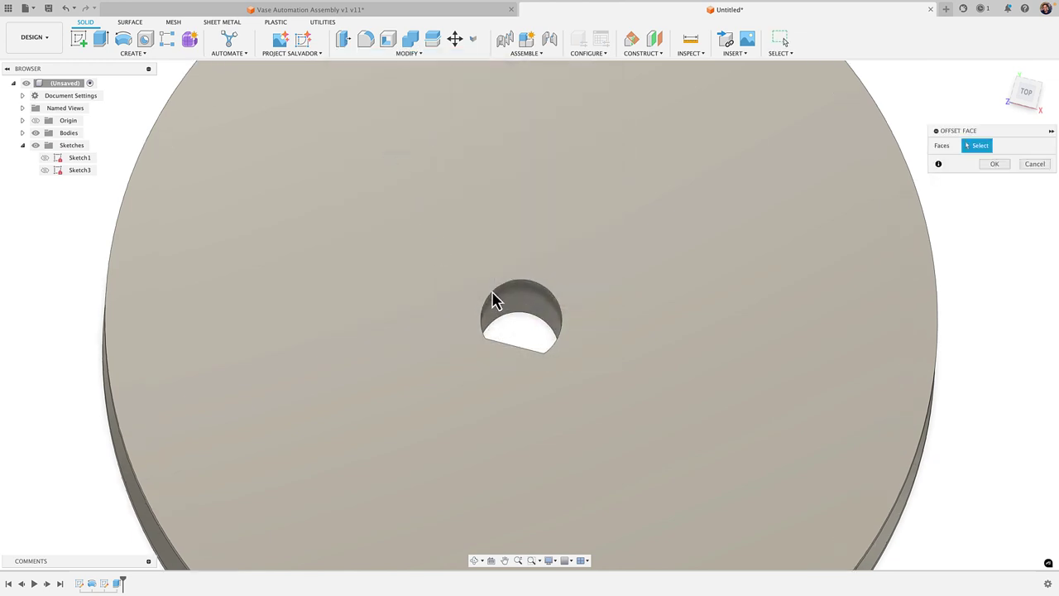
pyautogui.click(518, 310)
pyautogui.moveTo(519, 339)
pyautogui.keyDown('shift'); pyautogui.mouseDown(button='middle')
pyautogui.moveTo(522, 378)
pyautogui.moveTo(520, 319)
pyautogui.moveTo(527, 337)
pyautogui.mouseUp(button='middle'); pyautogui.keyUp('shift')
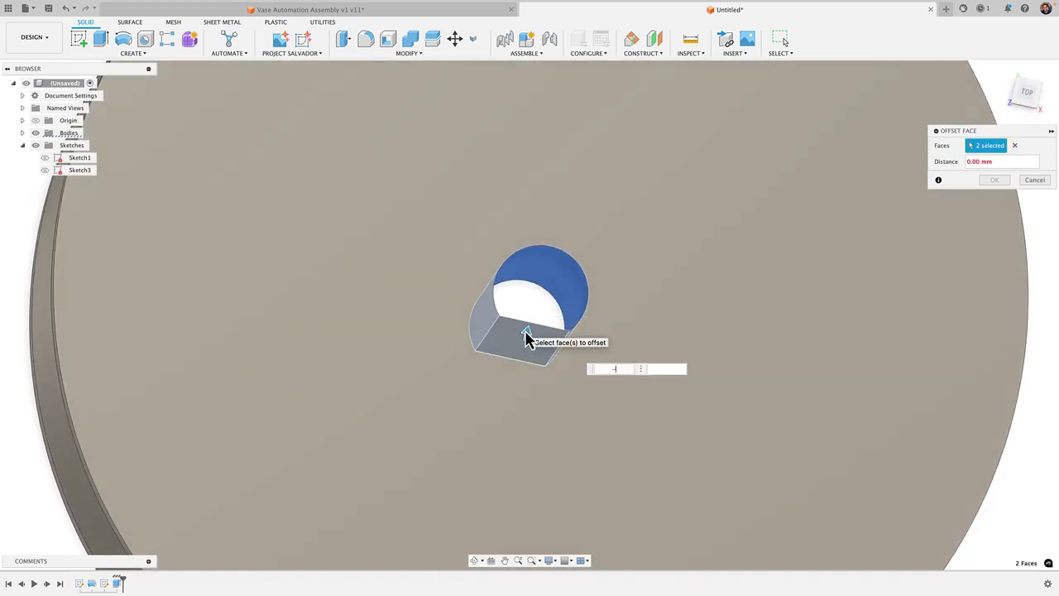
pyautogui.write('-0.1')
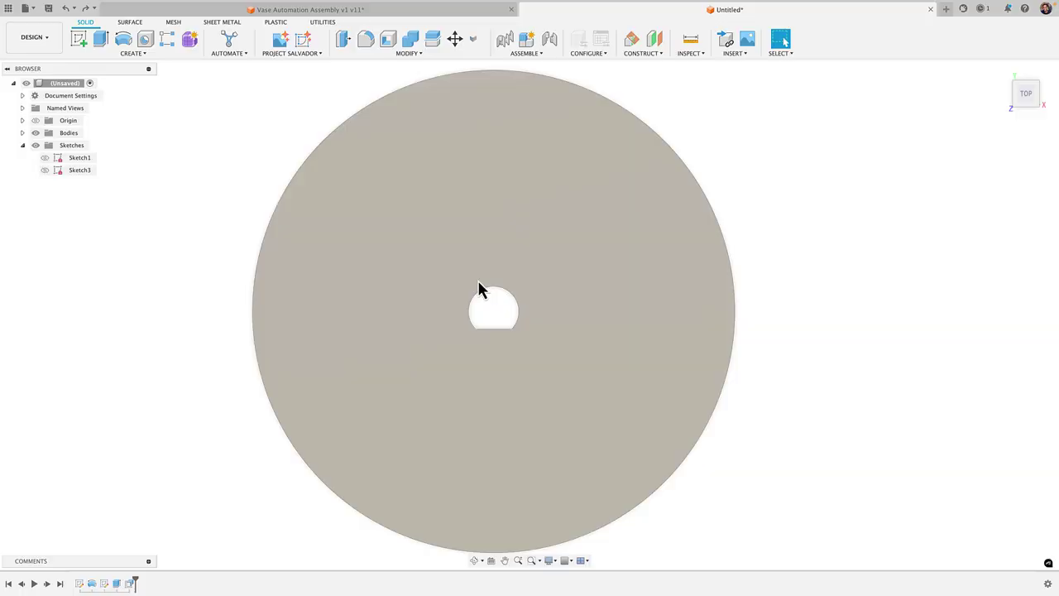
# - Reopen the OffsetFaces2 feature to edit its distance
pyautogui.doubleClick(130, 583)
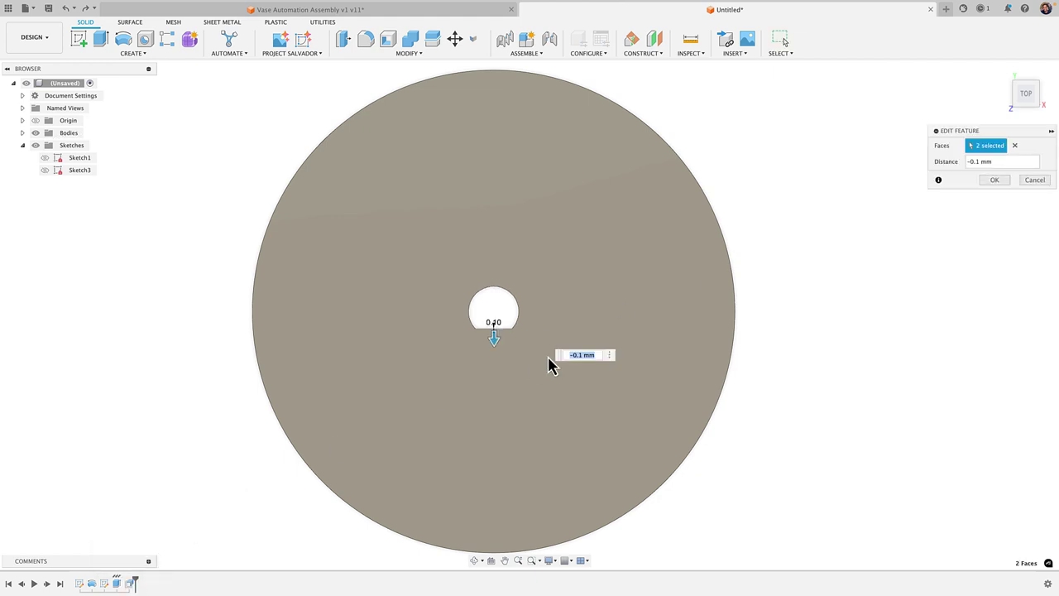